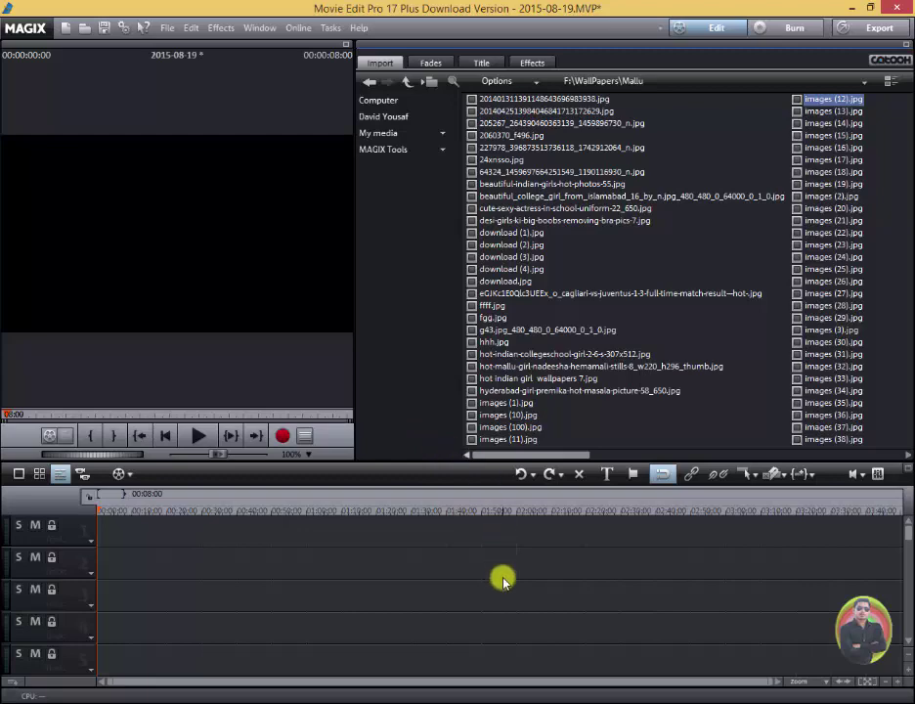
left_click(495, 160)
left_click(502, 185)
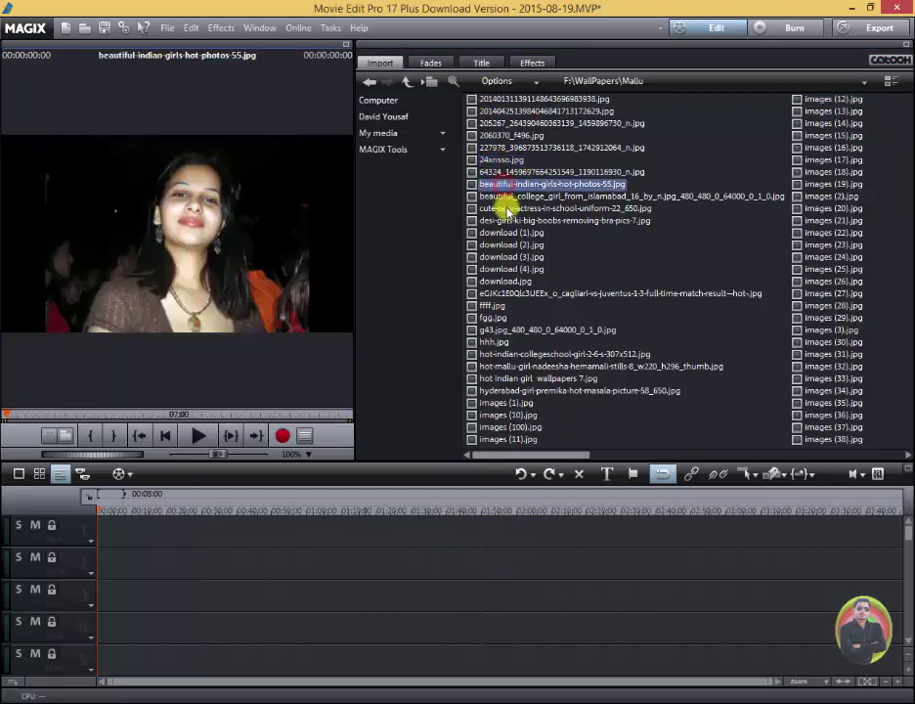
left_click(500, 232)
left_click(500, 257)
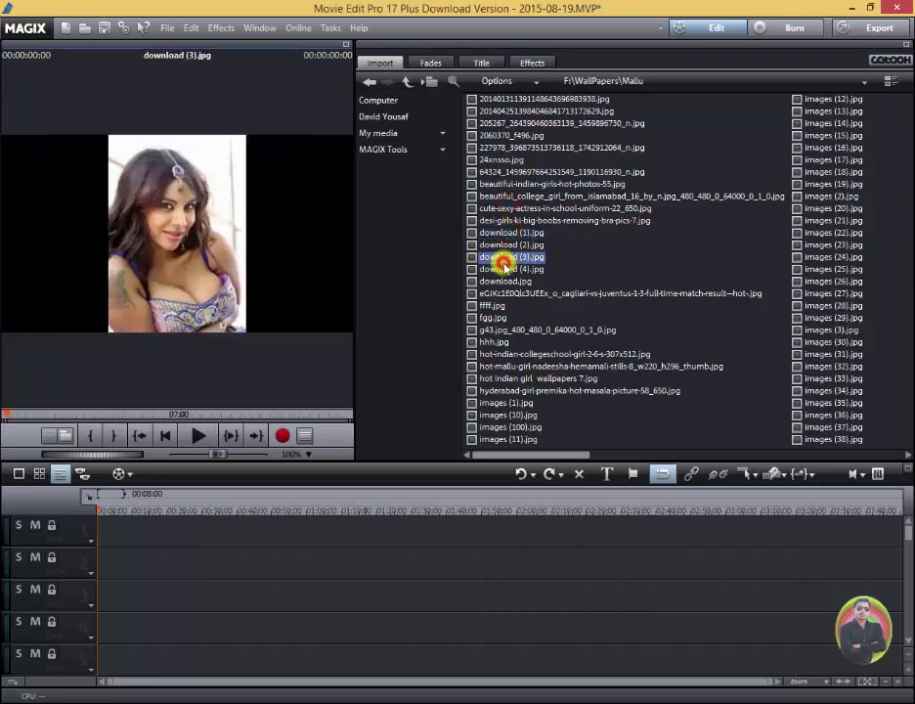
left_click(500, 245)
left_click(500, 257)
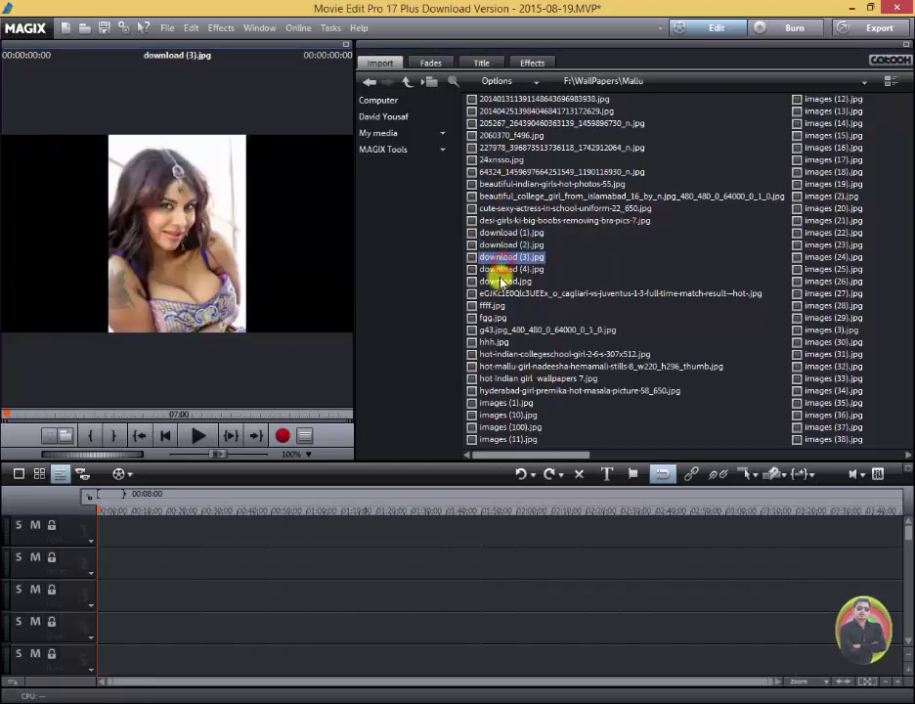
left_click(499, 282)
left_click(496, 294)
left_click(492, 305)
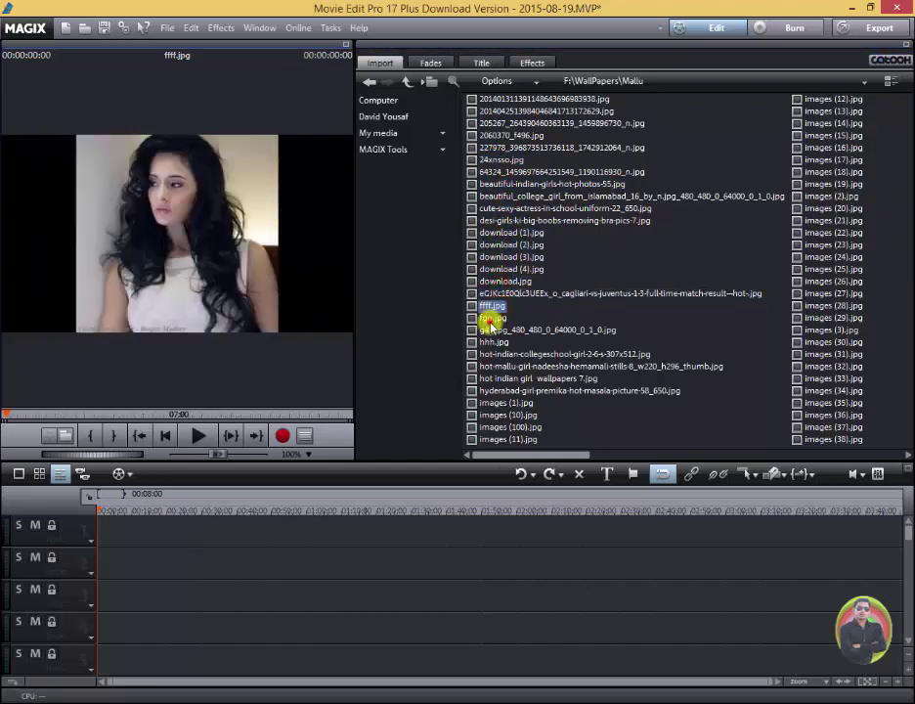
left_click(489, 318)
left_click(486, 342)
left_click(483, 366)
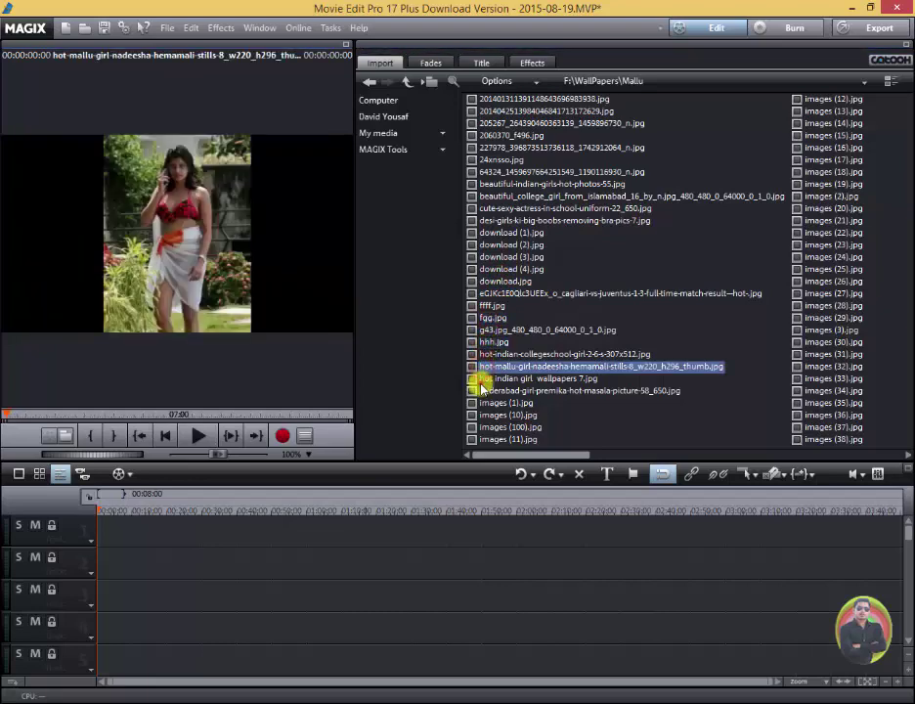
left_click(483, 379)
left_click(489, 318)
left_click(498, 282)
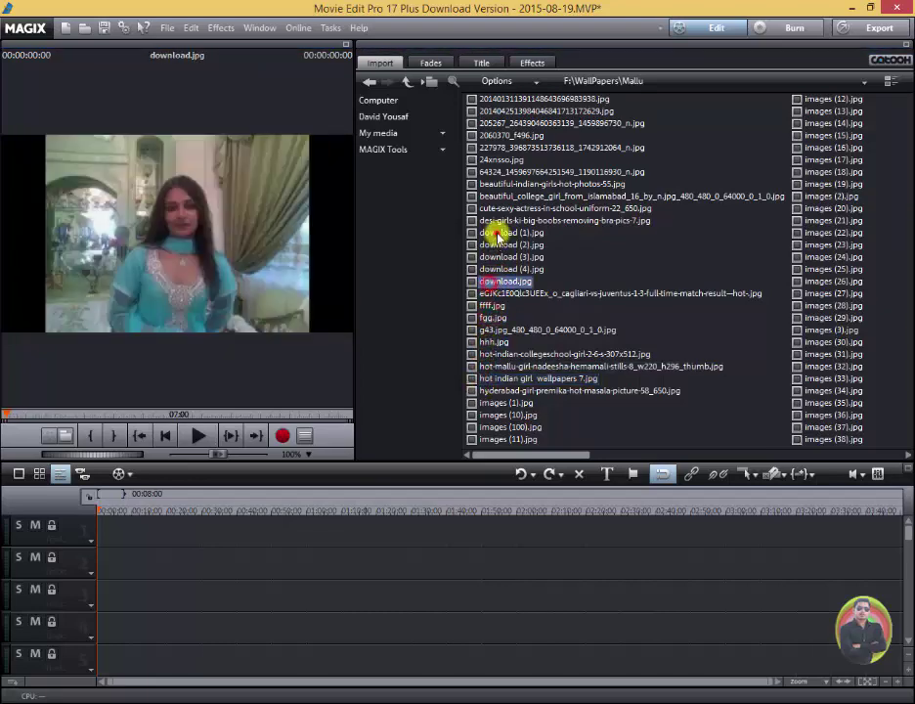
left_click(499, 196)
left_click(504, 172)
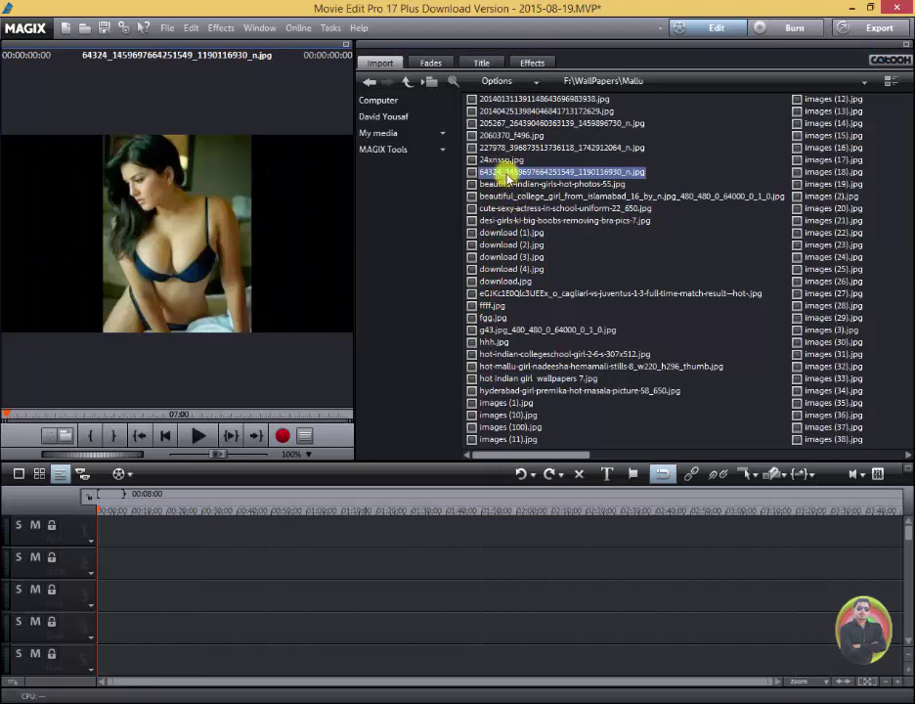
Place the image on track 1 with Import only and stretch it to 00:00:39:18.
left_click_drag(284, 379, 102, 518)
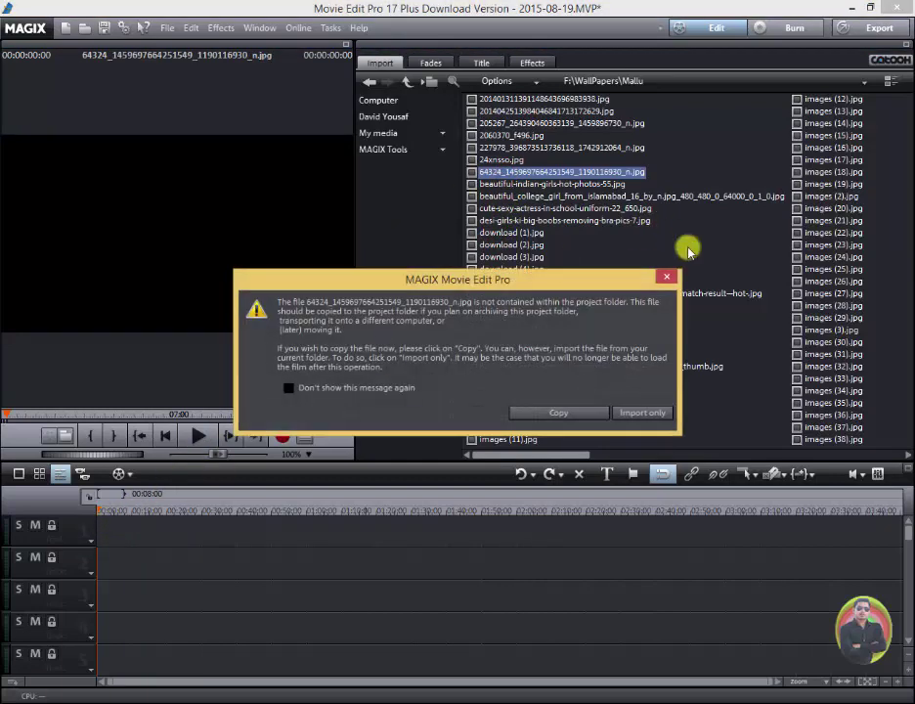
left_click(656, 411)
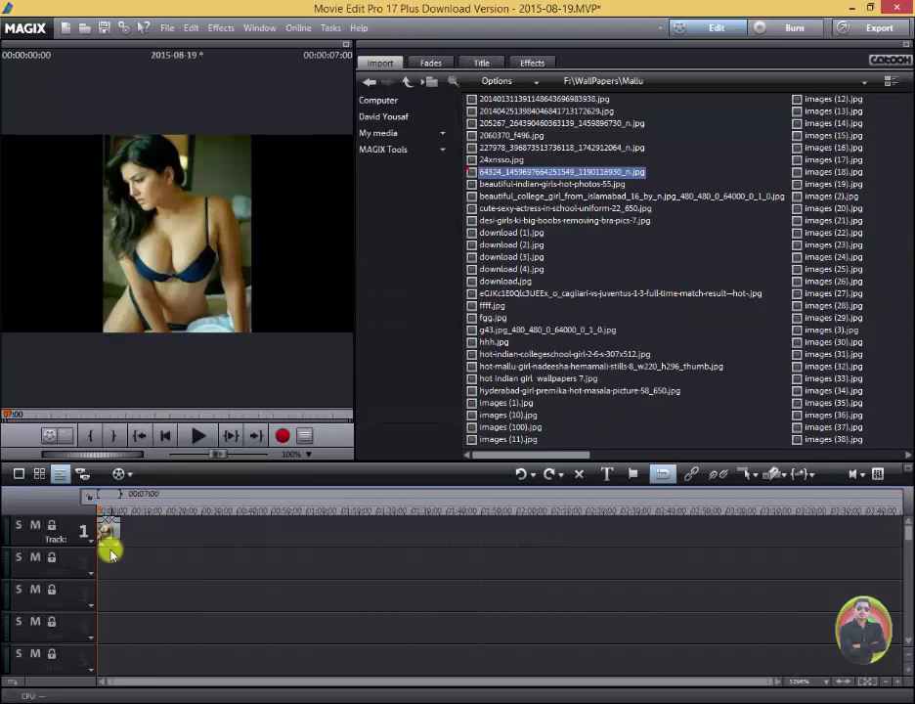
left_click_drag(117, 528, 233, 531)
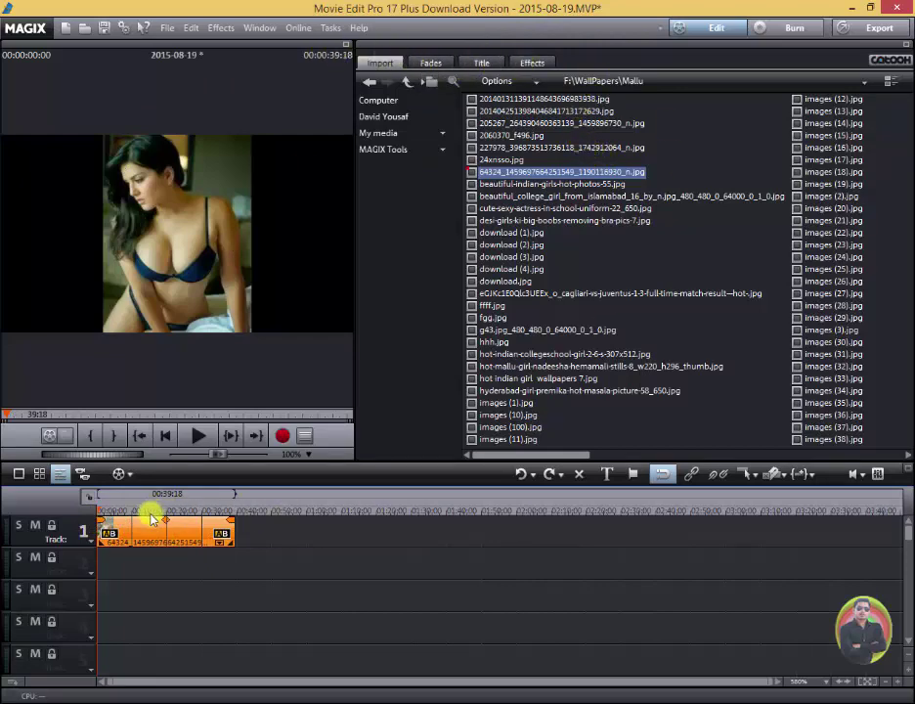
In Effects, expand Presets and list the General presets, such as Cold slide and Green coloration.
left_click(540, 63)
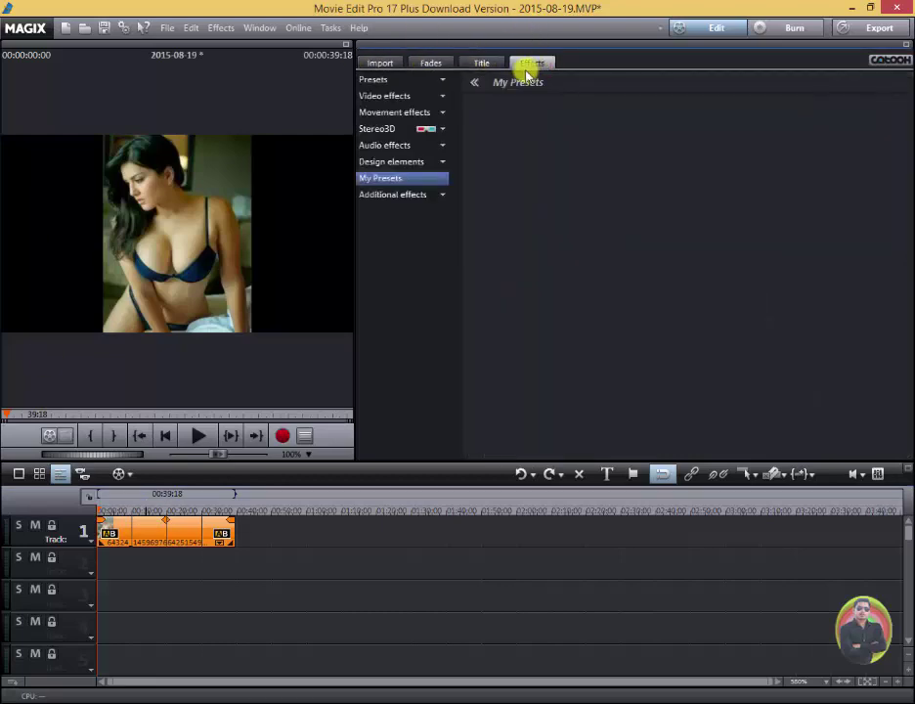
left_click(443, 80)
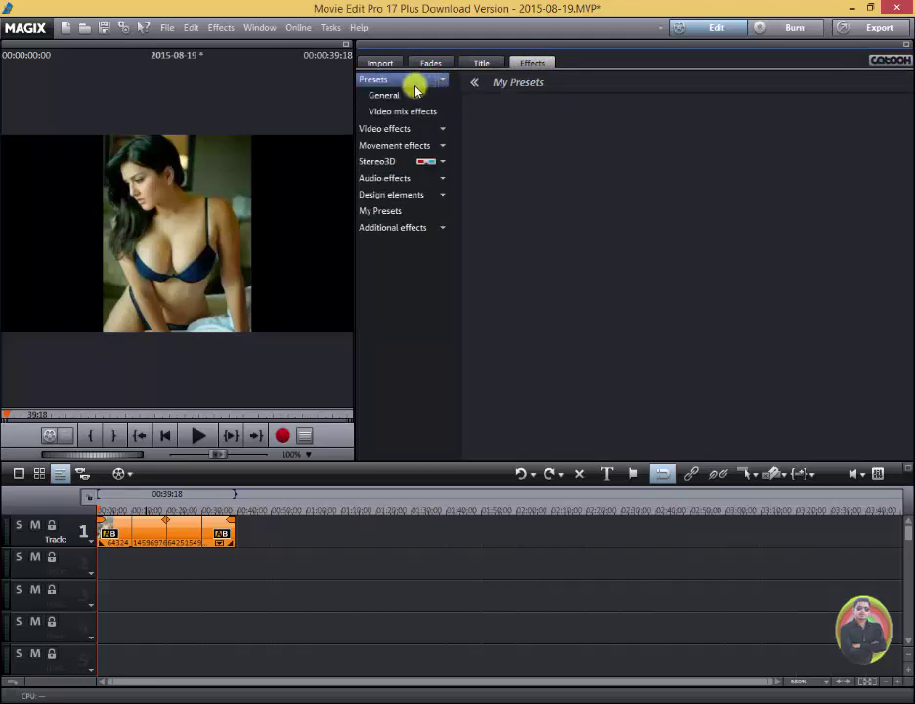
left_click(404, 94)
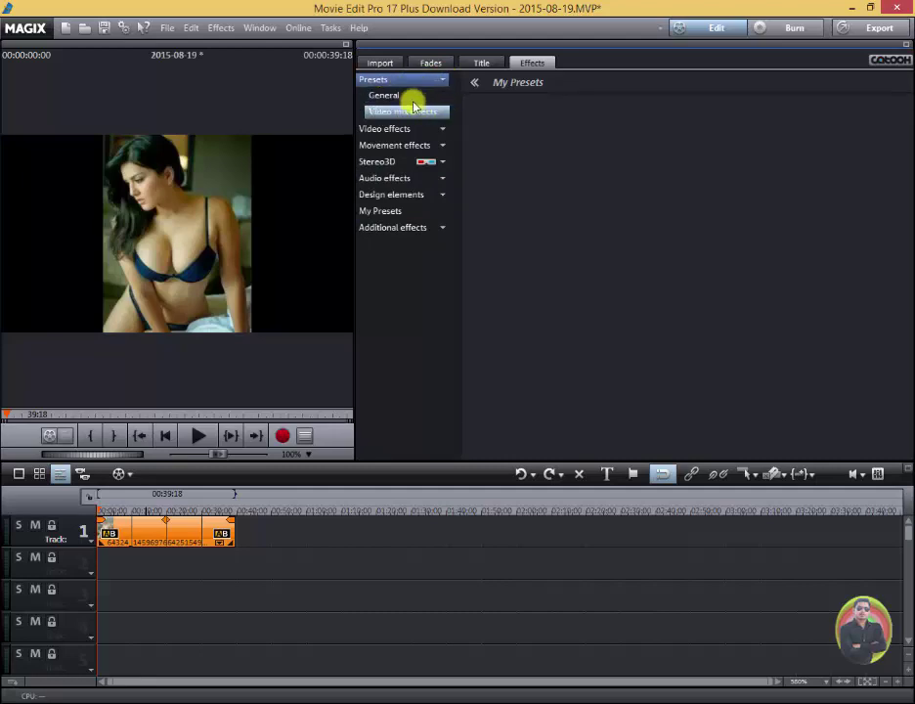
left_click(400, 96)
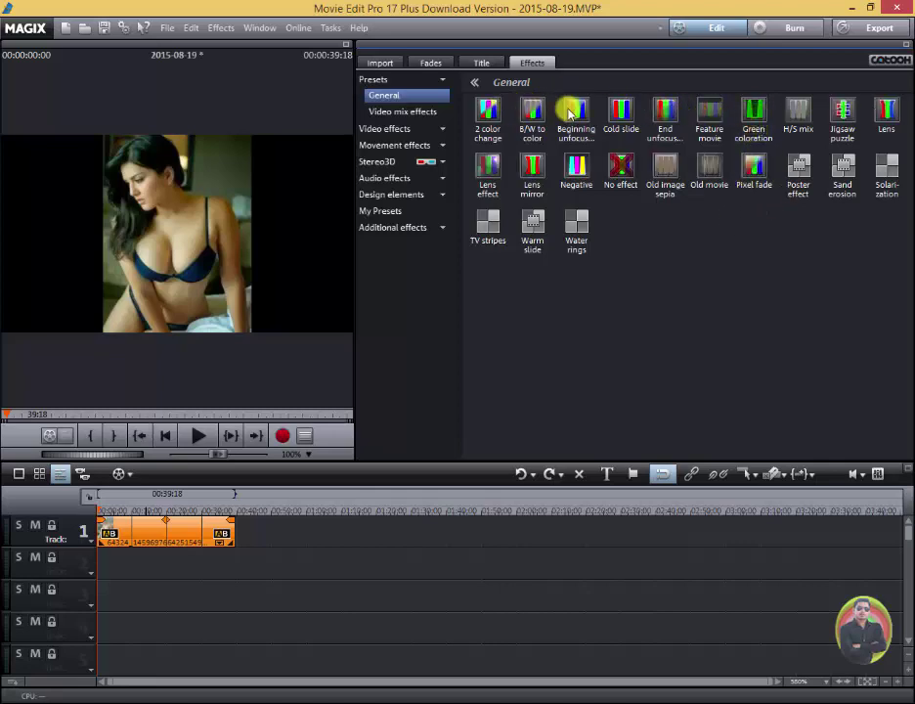
Preview Green coloration, apply it to the track 1 image and scrub the green-tinted clip.
left_click(757, 122)
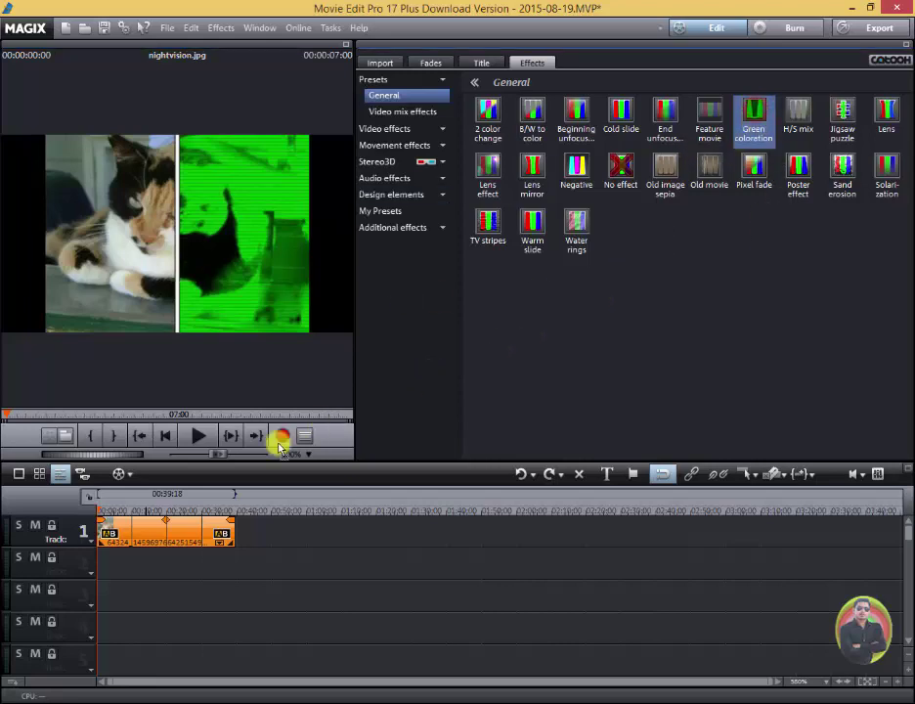
left_click(108, 526)
left_click_drag(98, 523, 100, 528)
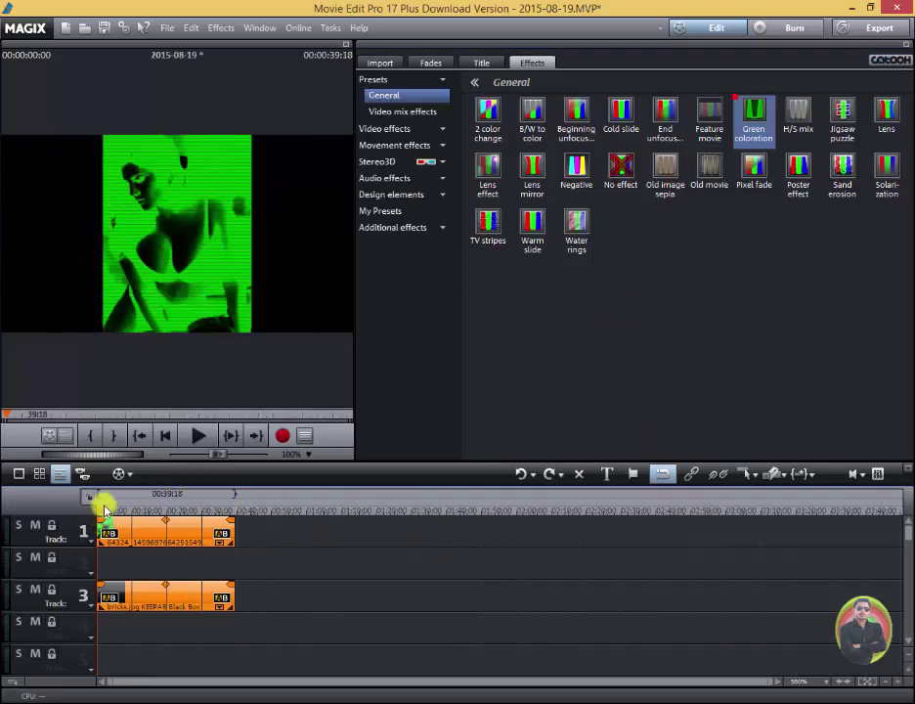
left_click_drag(98, 509, 184, 555)
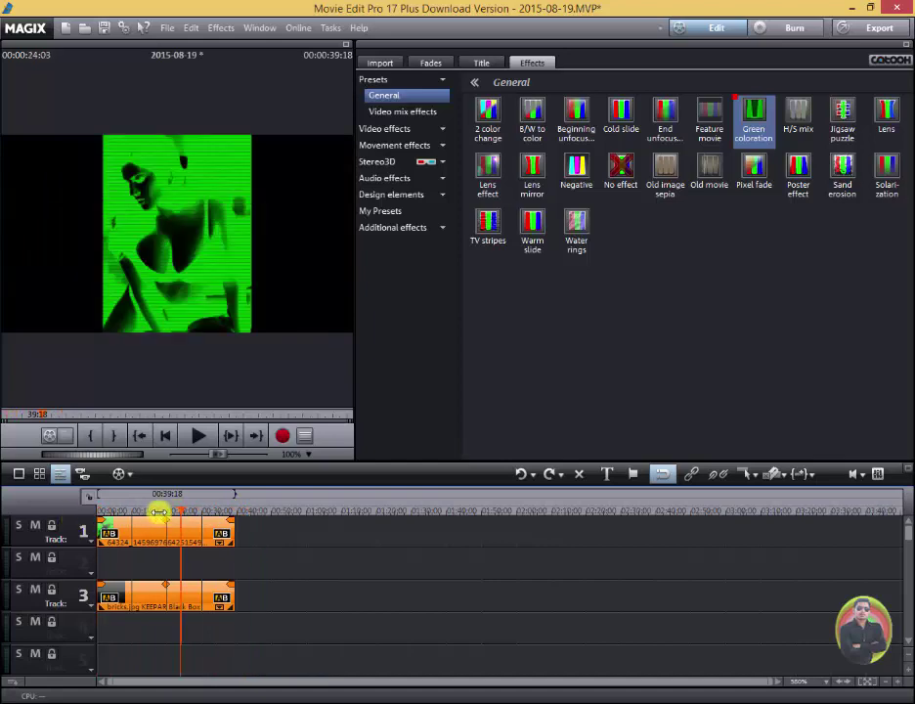
Clear the timeline and browse to the F: drive's Mix Videos All Songs\darama 1 folder.
key("Delete")
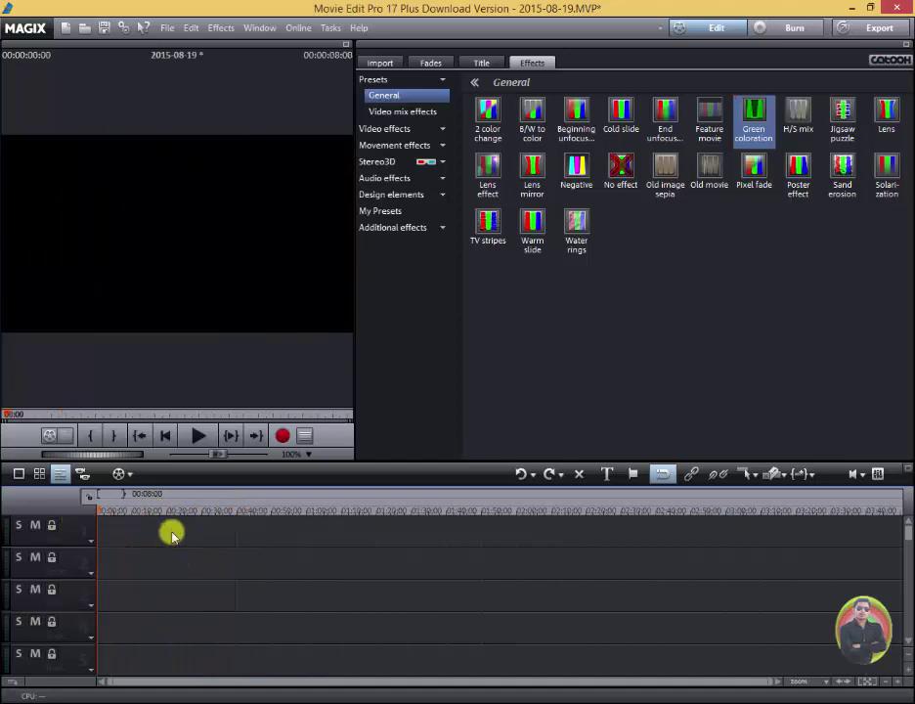
left_click(378, 59)
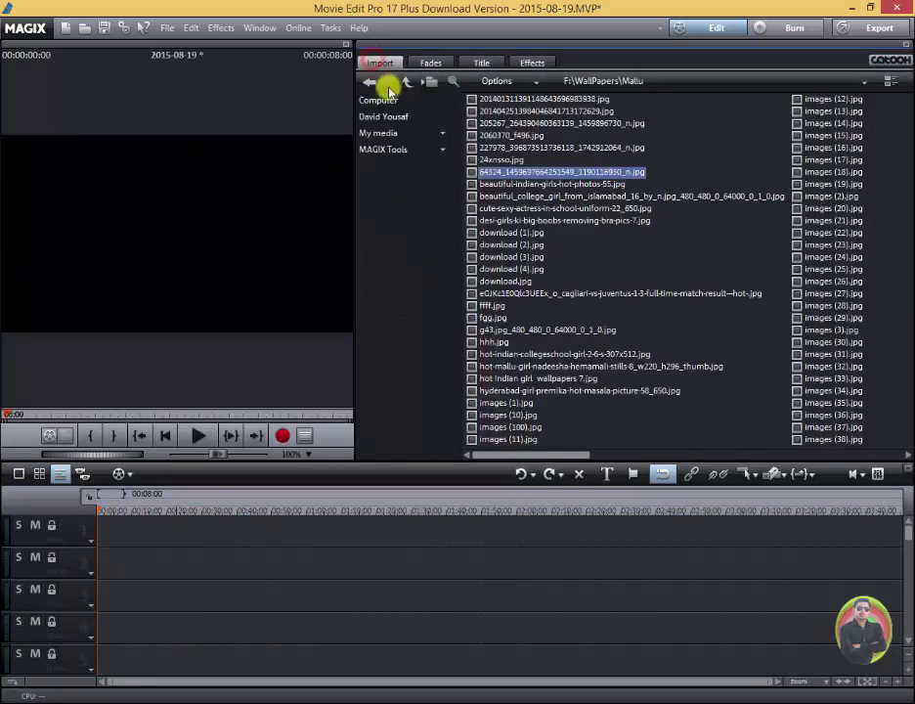
left_click(361, 84)
left_click(369, 83)
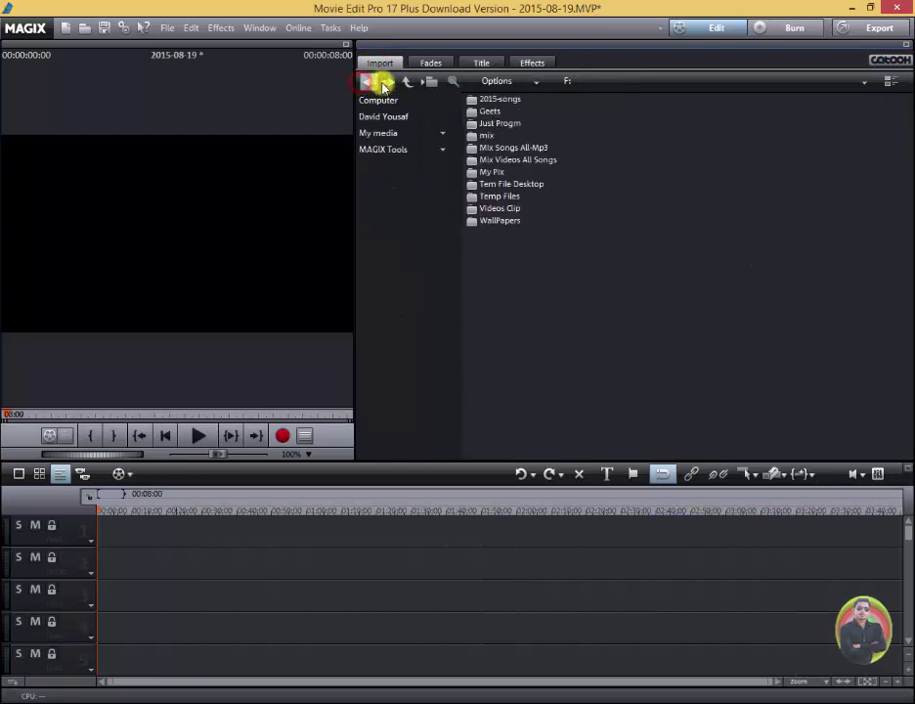
double_click(539, 160)
double_click(508, 140)
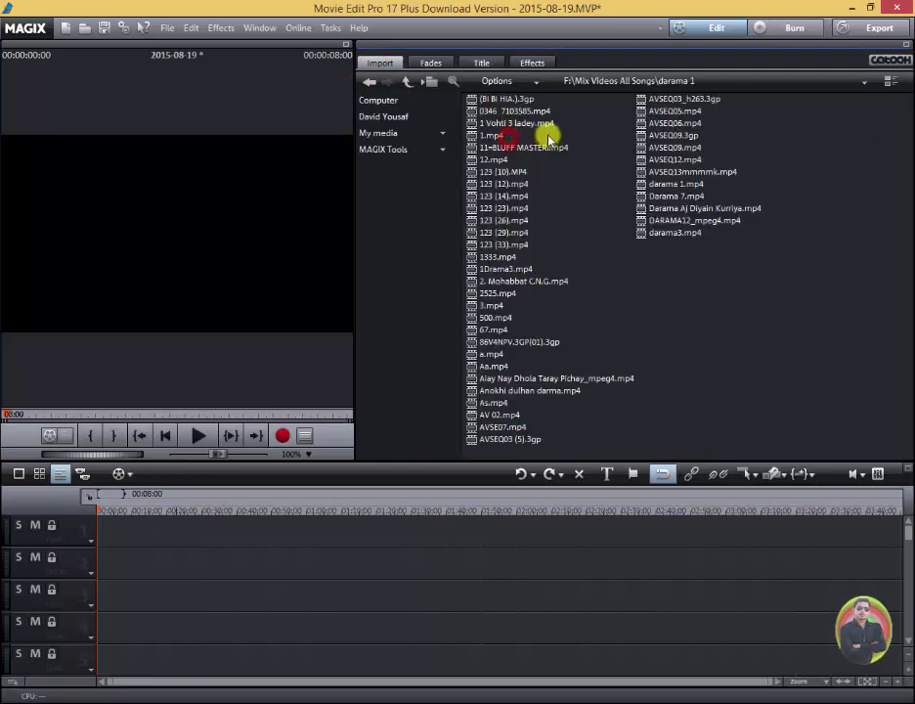
Place 11-BLUFF MASTER.mp4 at the start of track 1 using Import only.
left_click(510, 147)
left_click_drag(115, 536, 123, 533)
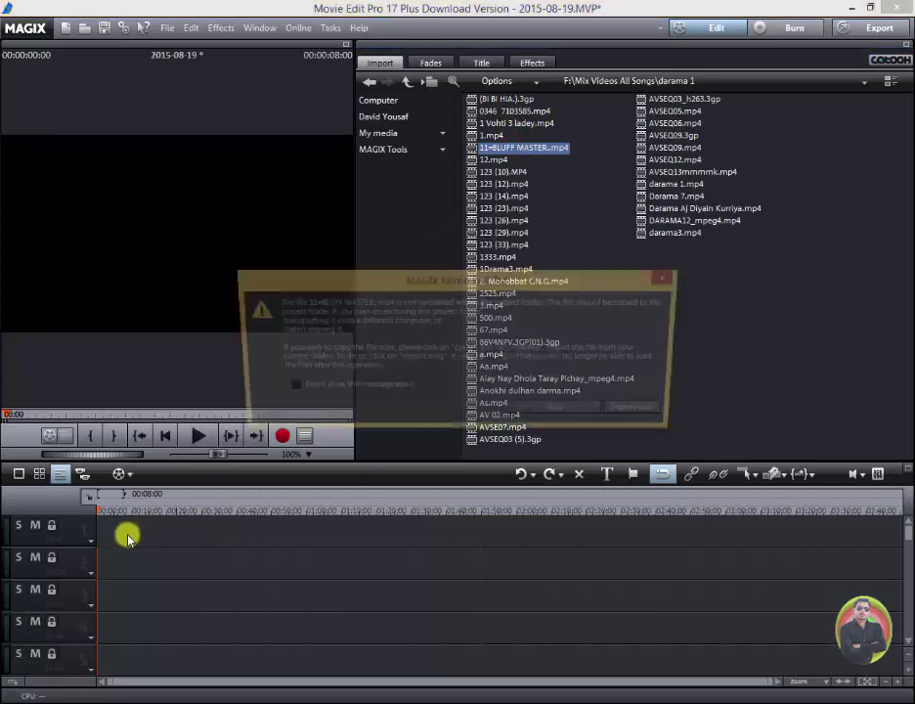
left_click(637, 413)
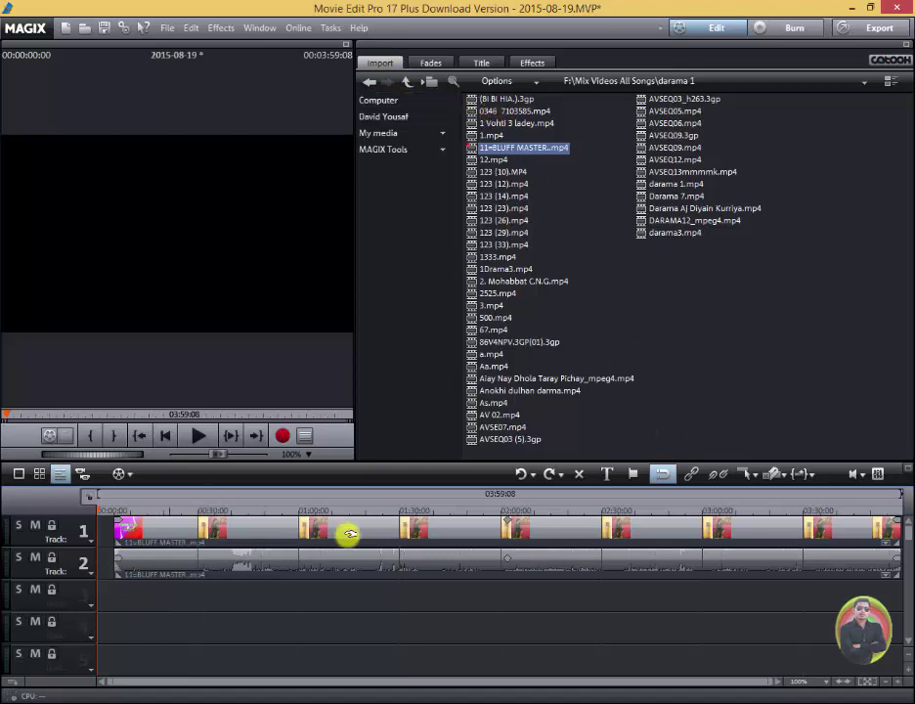
Keep the clip on track 1 and remove its start before about 00:00:21.
left_click_drag(336, 544, 227, 550)
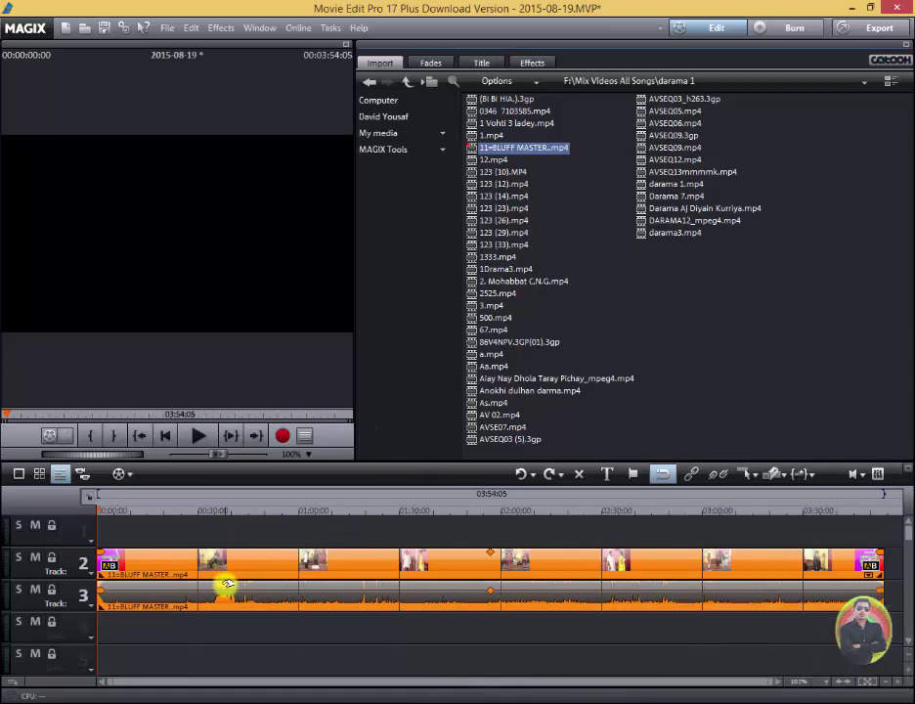
left_click_drag(225, 557, 199, 541)
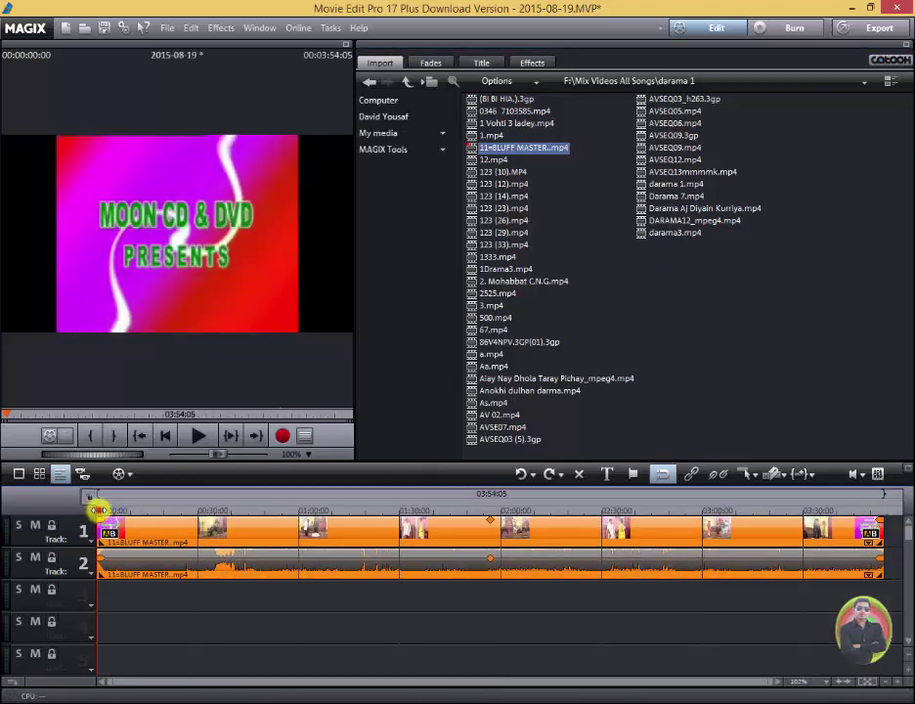
left_click_drag(98, 509, 172, 510)
left_click(782, 475)
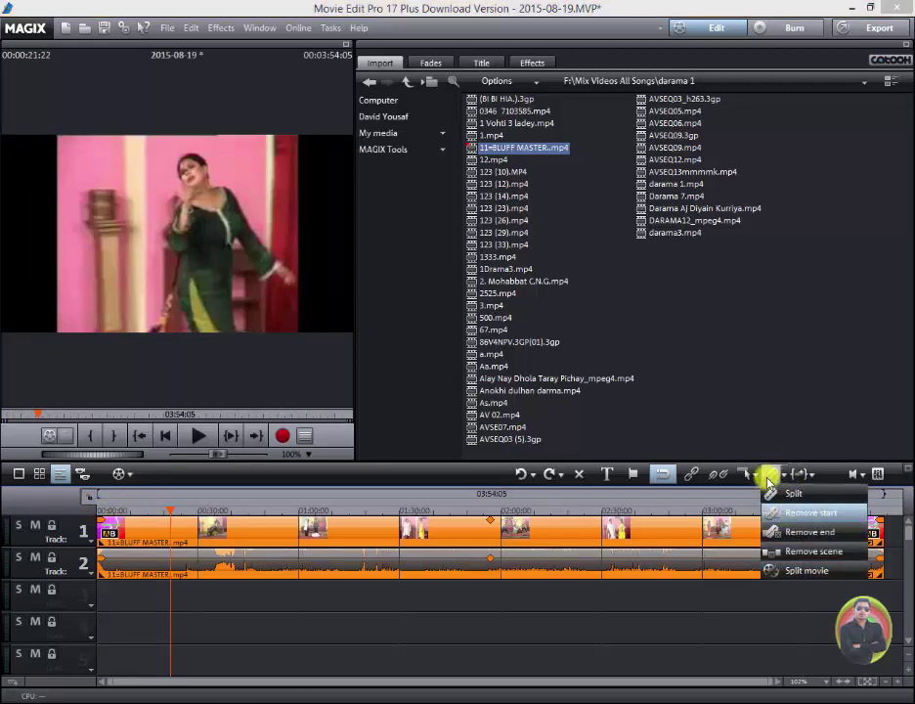
left_click(821, 515)
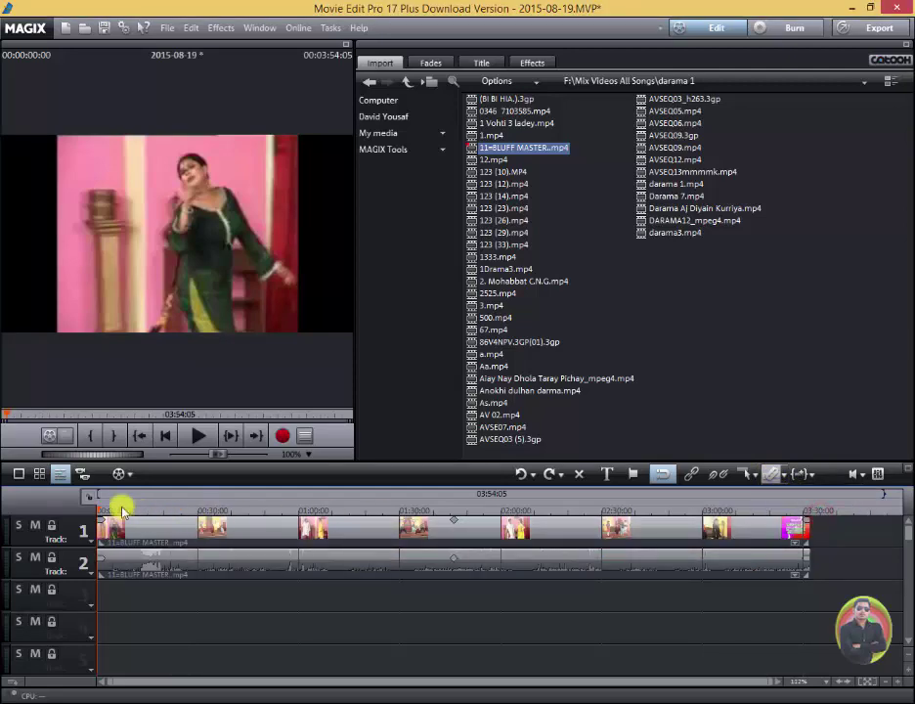
Scrub the trimmed clip's opening and widen the preview monitor.
left_click_drag(98, 505, 118, 500)
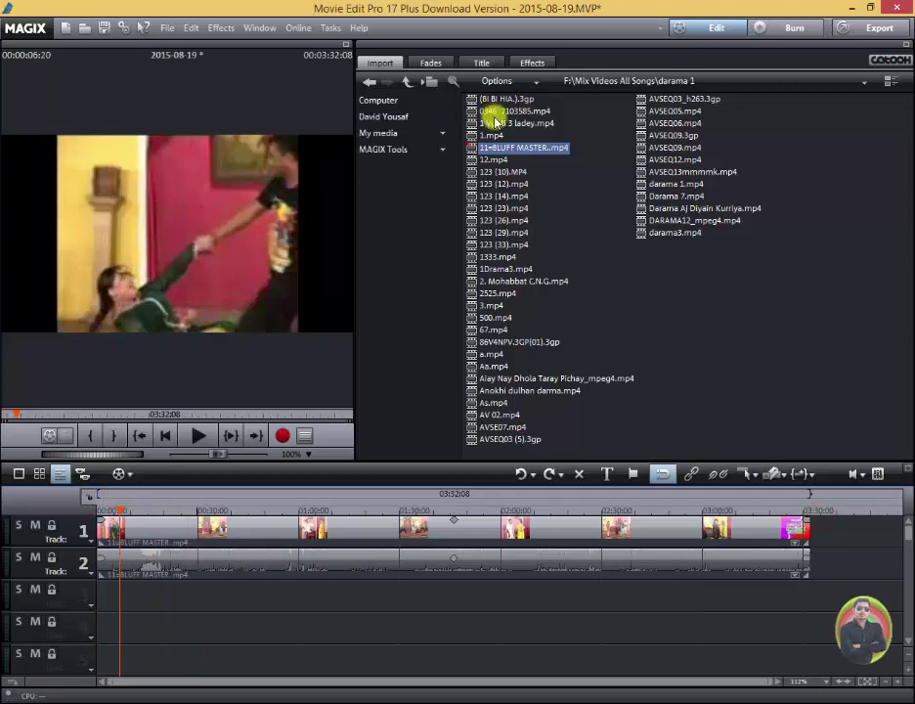
left_click(359, 335)
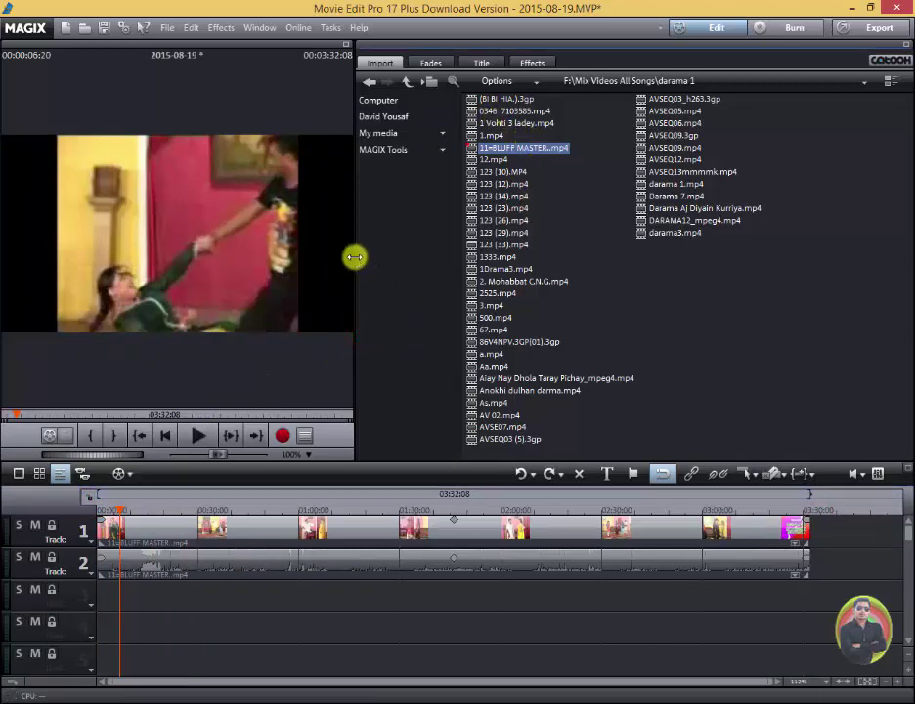
left_click_drag(354, 257, 429, 259)
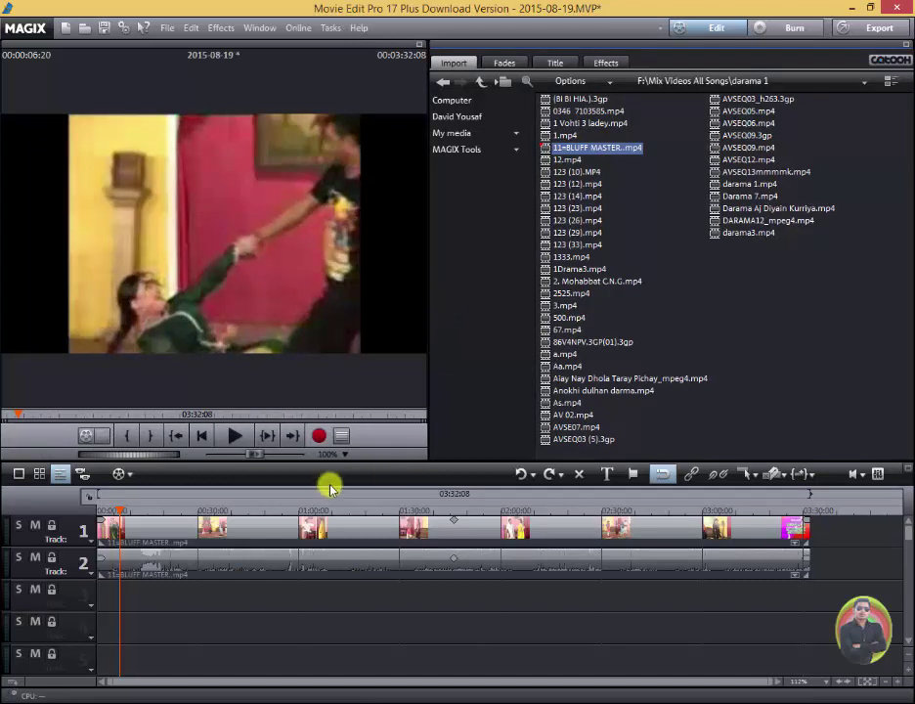
Drag the General Green coloration preset onto the BLUFF MASTER clip and preview it further along.
left_click(599, 64)
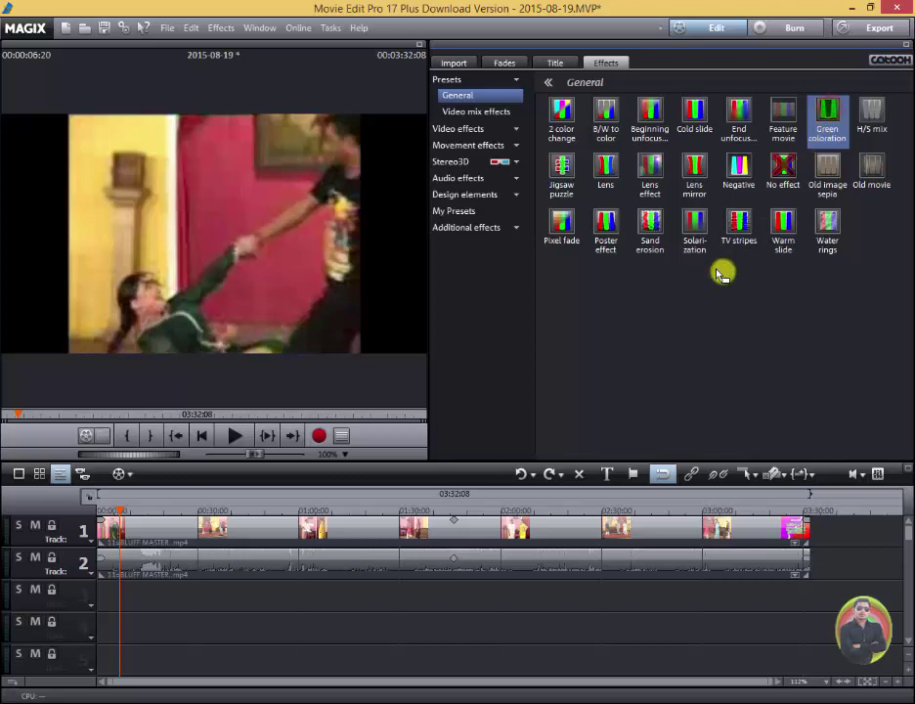
left_click_drag(829, 115, 112, 528)
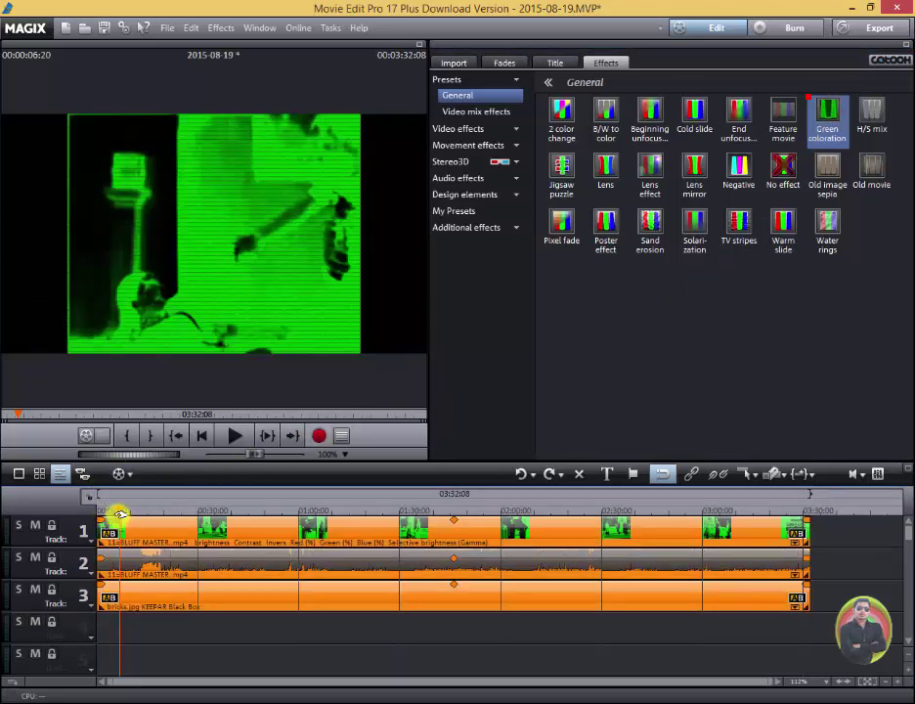
mouse_move(306, 493)
left_mouse_down()
mouse_move(804, 472)
mouse_move(137, 482)
mouse_move(589, 474)
mouse_move(733, 484)
left_mouse_up()
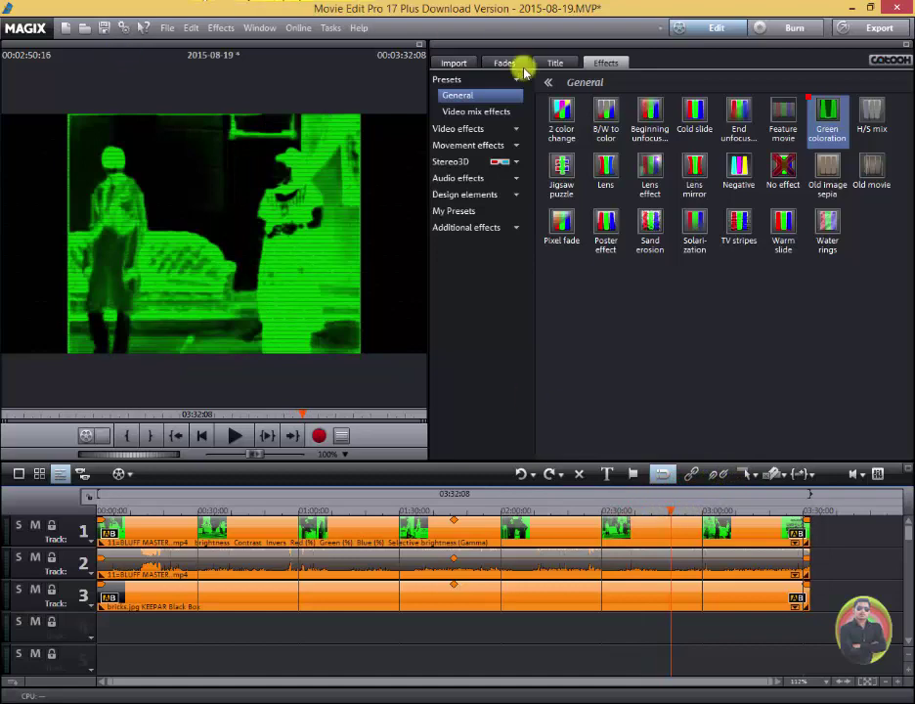
Under Video effects > Brightness/Contrast, set brightness to 45 and contrast to 81.
left_click(516, 130)
left_click(516, 131)
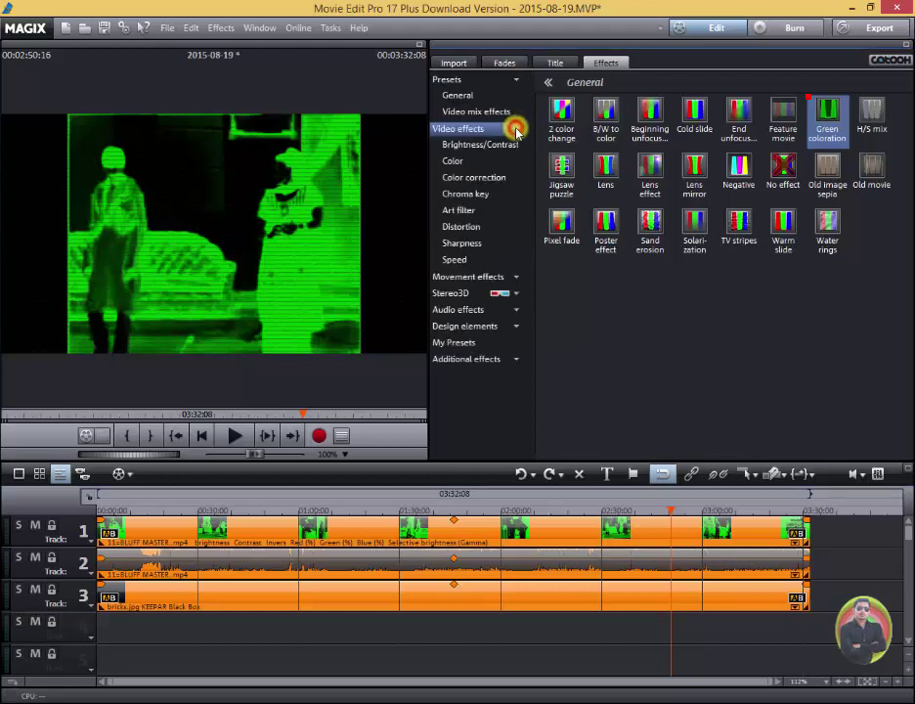
left_click(510, 144)
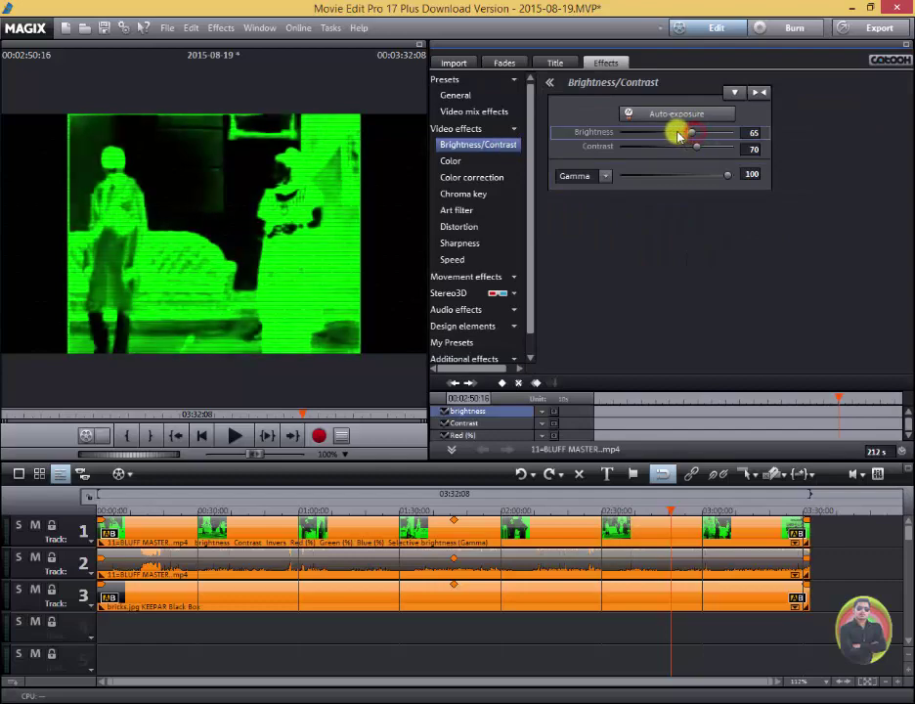
mouse_move(696, 137)
left_mouse_down()
mouse_move(713, 132)
mouse_move(655, 151)
left_mouse_up()
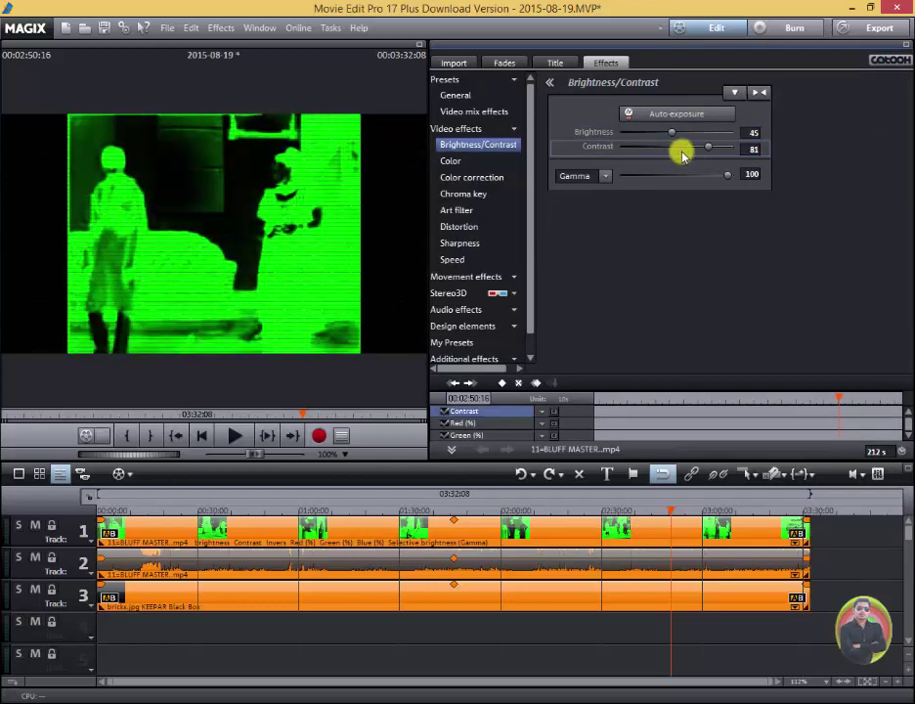
Cancel the white point dialog in the colour settings and return to the General presets.
left_click(496, 161)
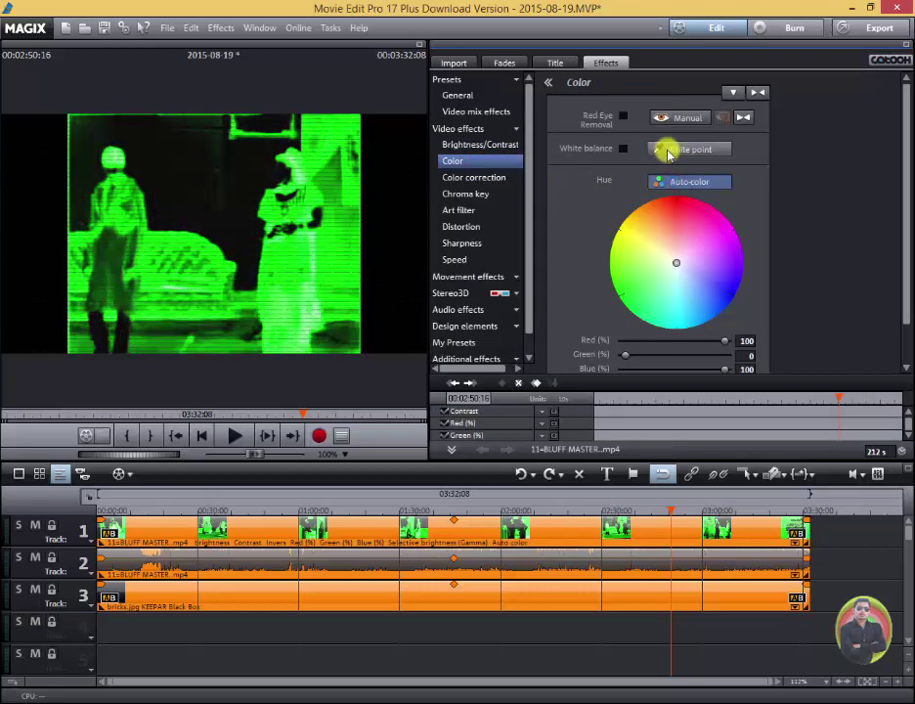
left_click(664, 148)
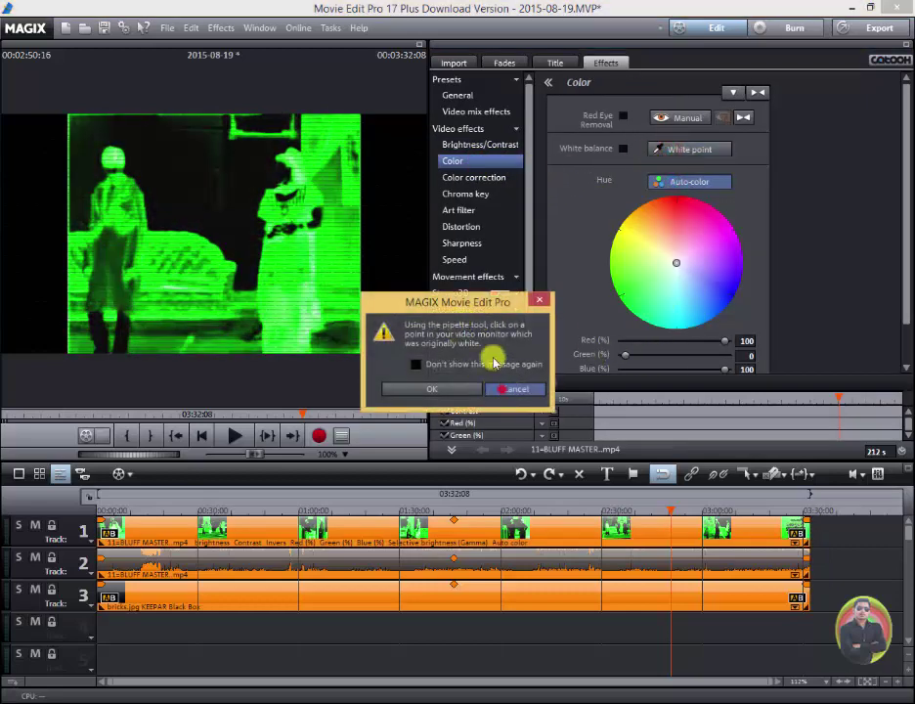
left_click(501, 389)
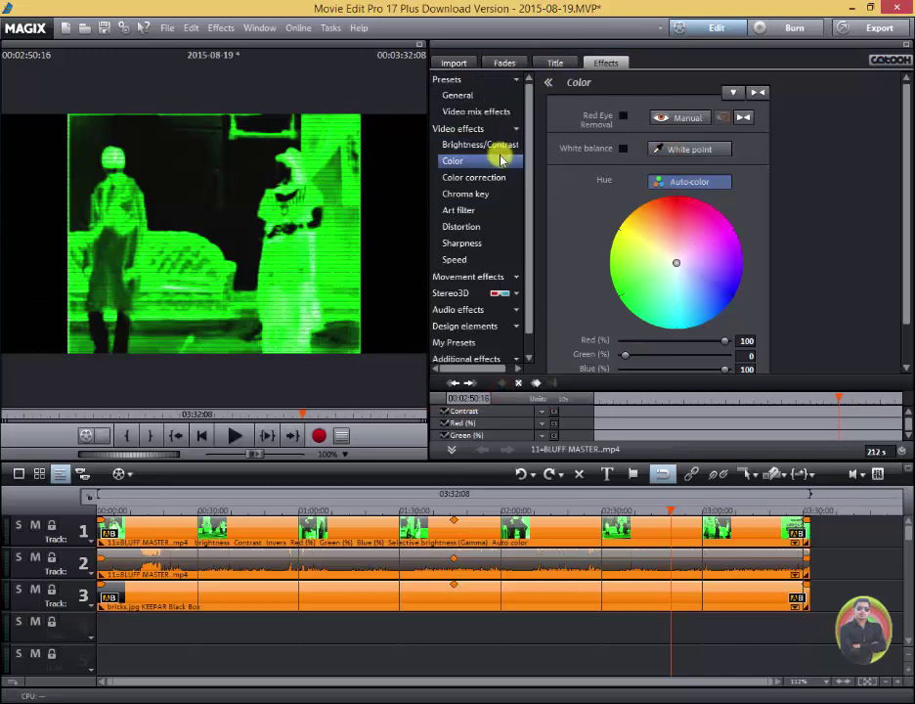
left_click(496, 128)
left_click(485, 95)
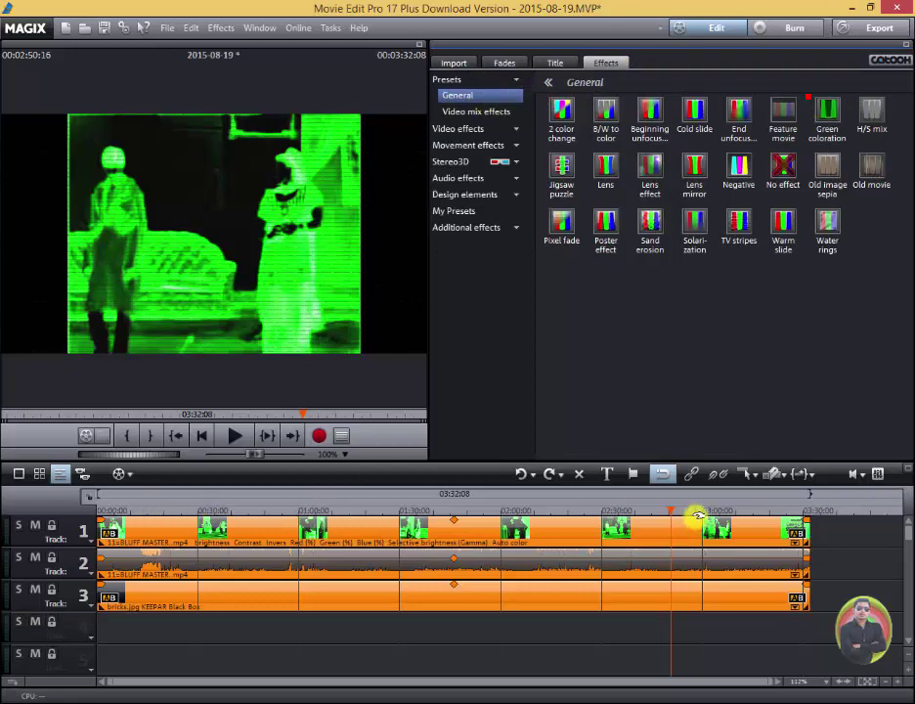
mouse_move(668, 509)
left_mouse_down()
mouse_move(185, 537)
mouse_move(637, 523)
left_mouse_up()
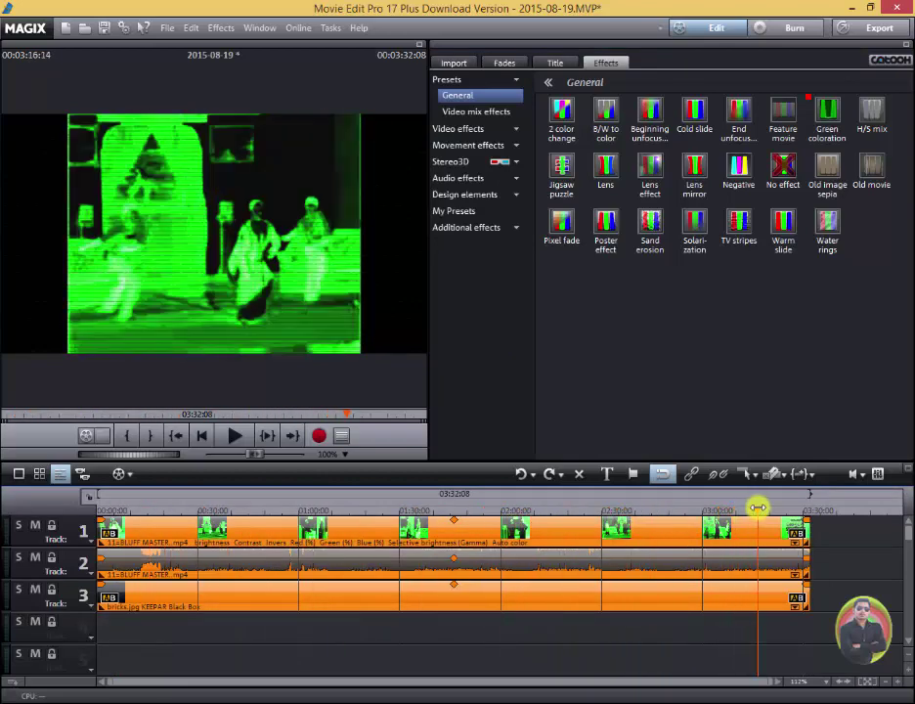
left_click_drag(636, 523, 740, 509)
left_click(266, 499)
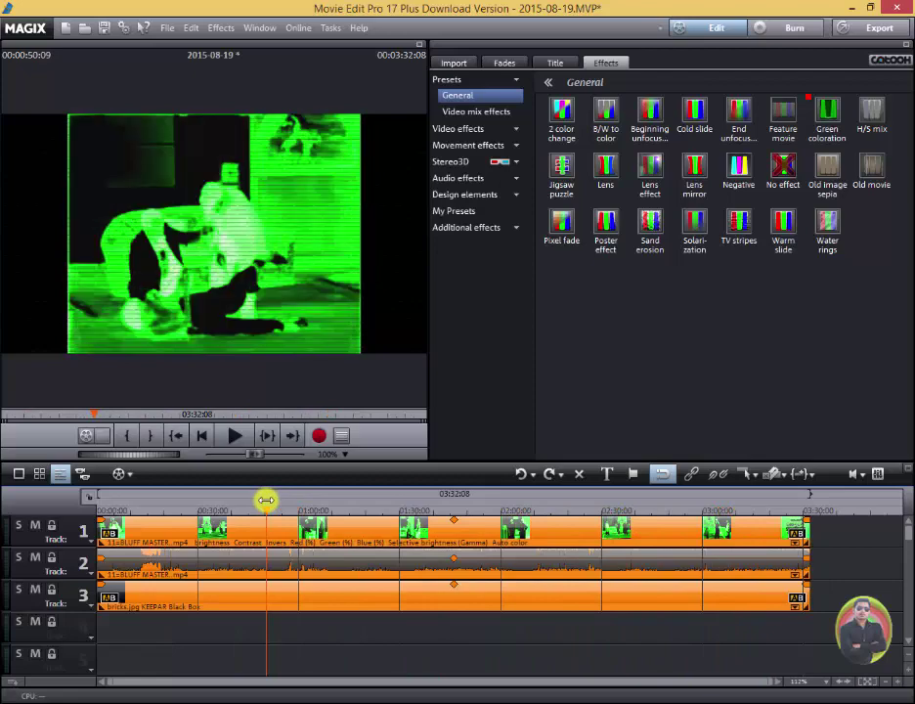